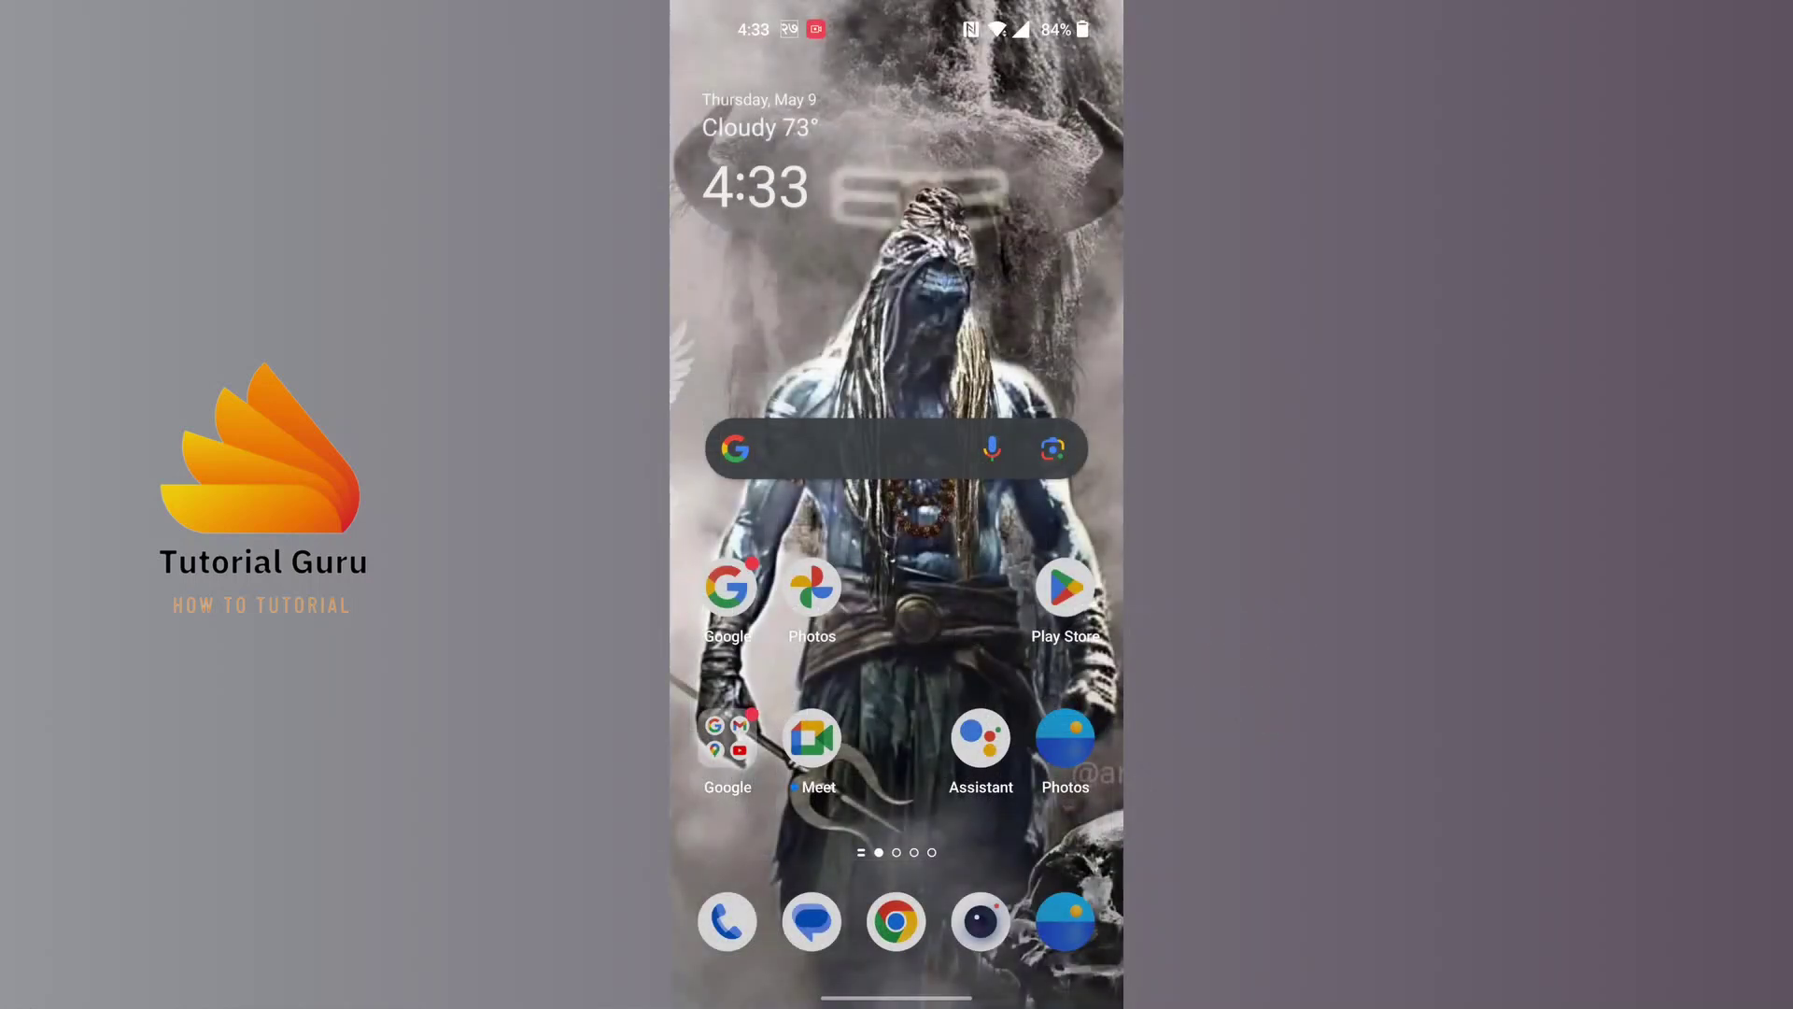
pyautogui.moveTo(896, 841); pyautogui.dragTo(896, 421)
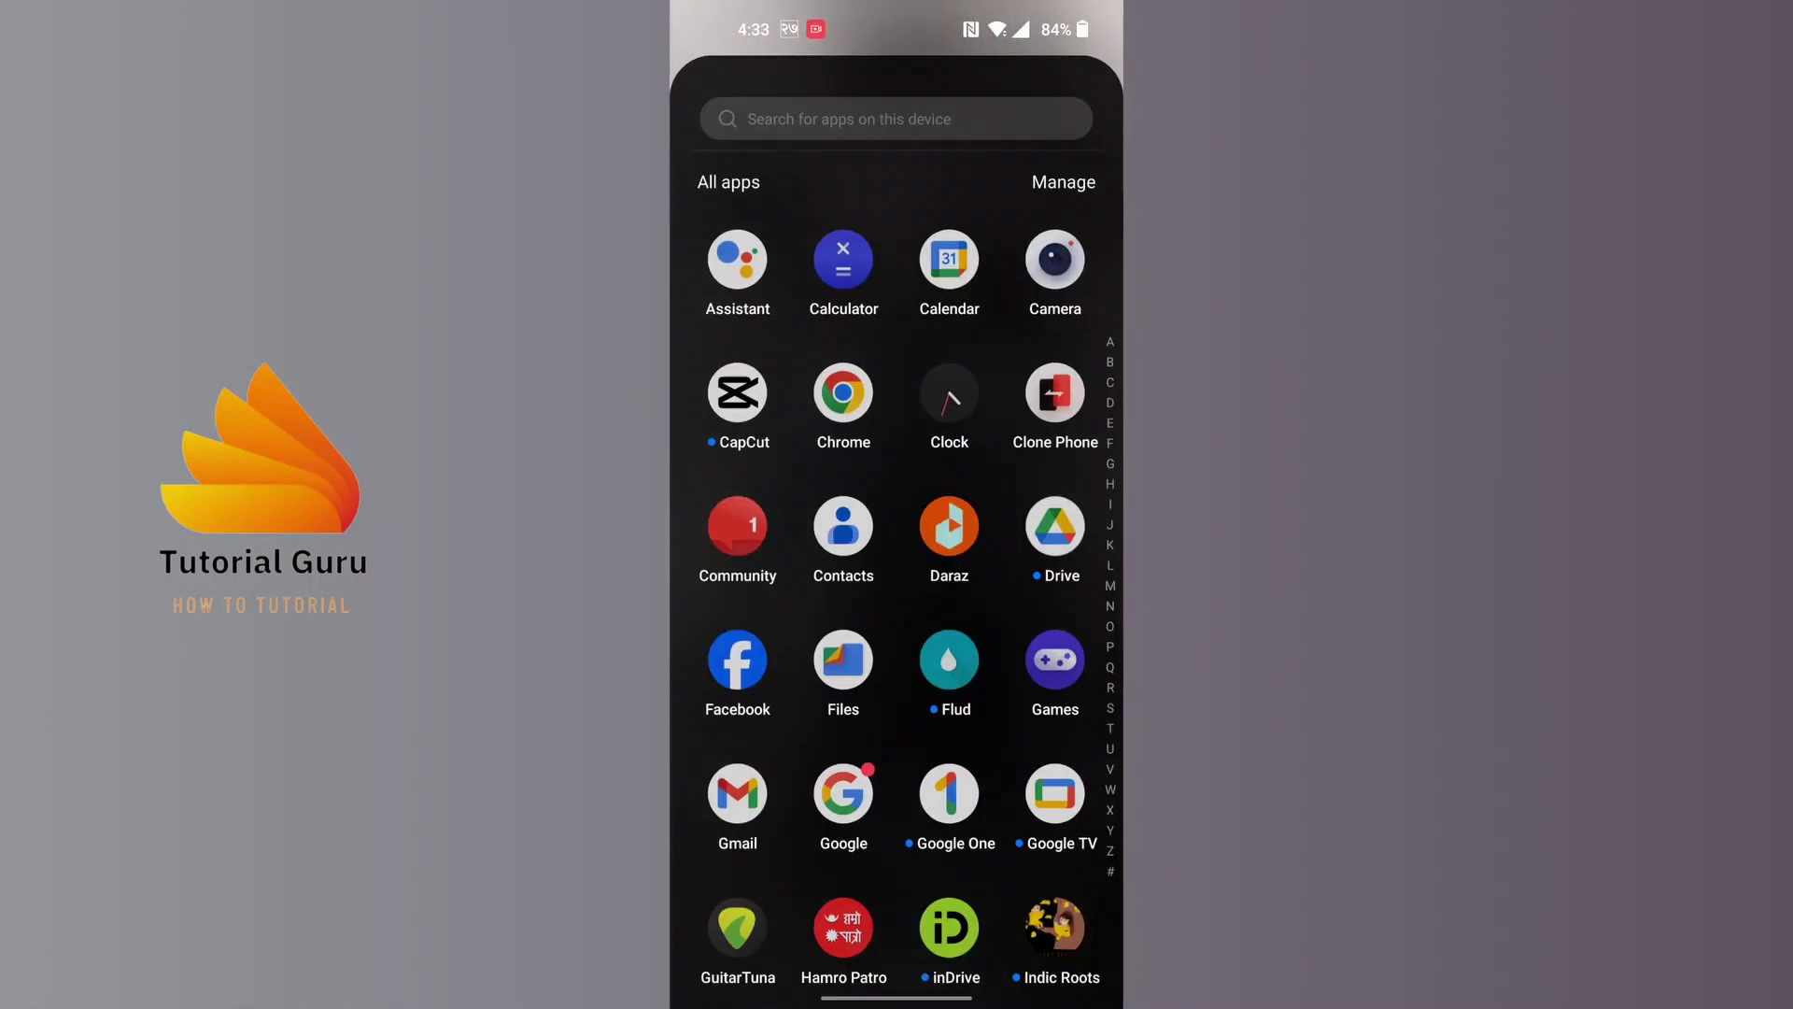
pyautogui.scroll(-10, 897, 561)
# Launch WhatsApp and open the 'Suden 2 (You)' message-yourself chat
pyautogui.click(1052, 665)
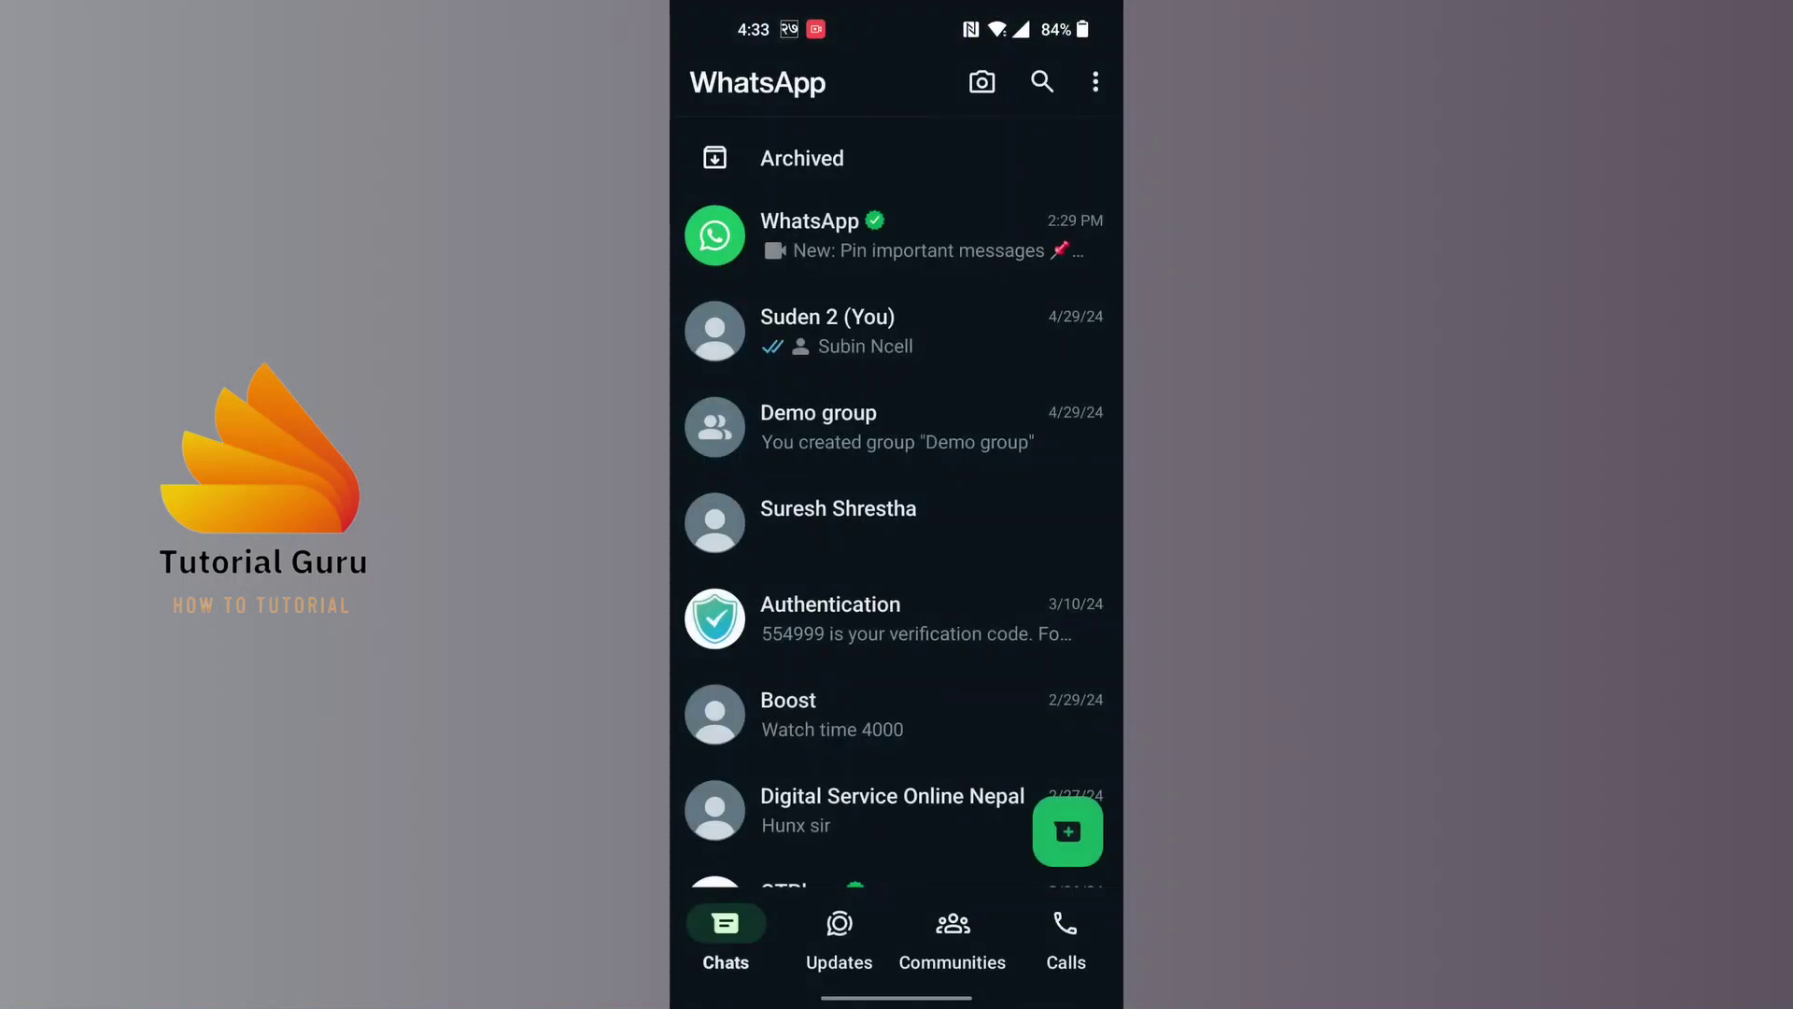
pyautogui.click(911, 331)
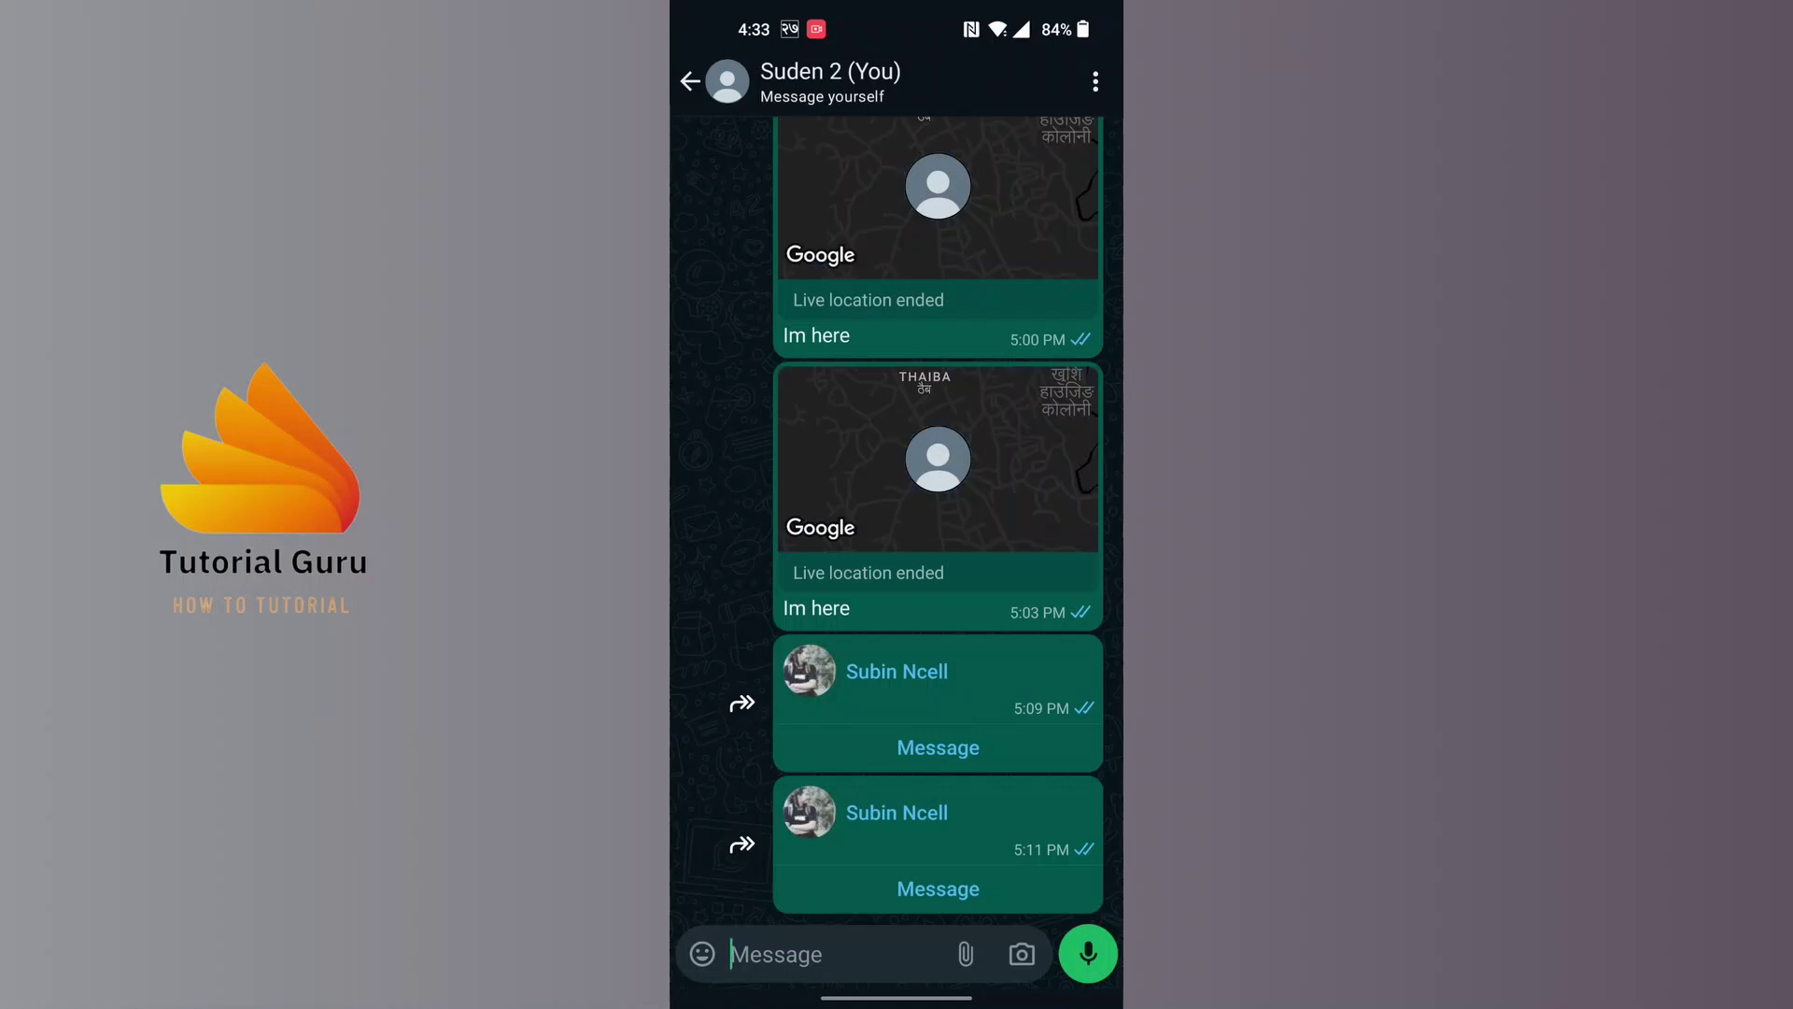
# Open the chat's contact info screen from the chat header
pyautogui.click(842, 82)
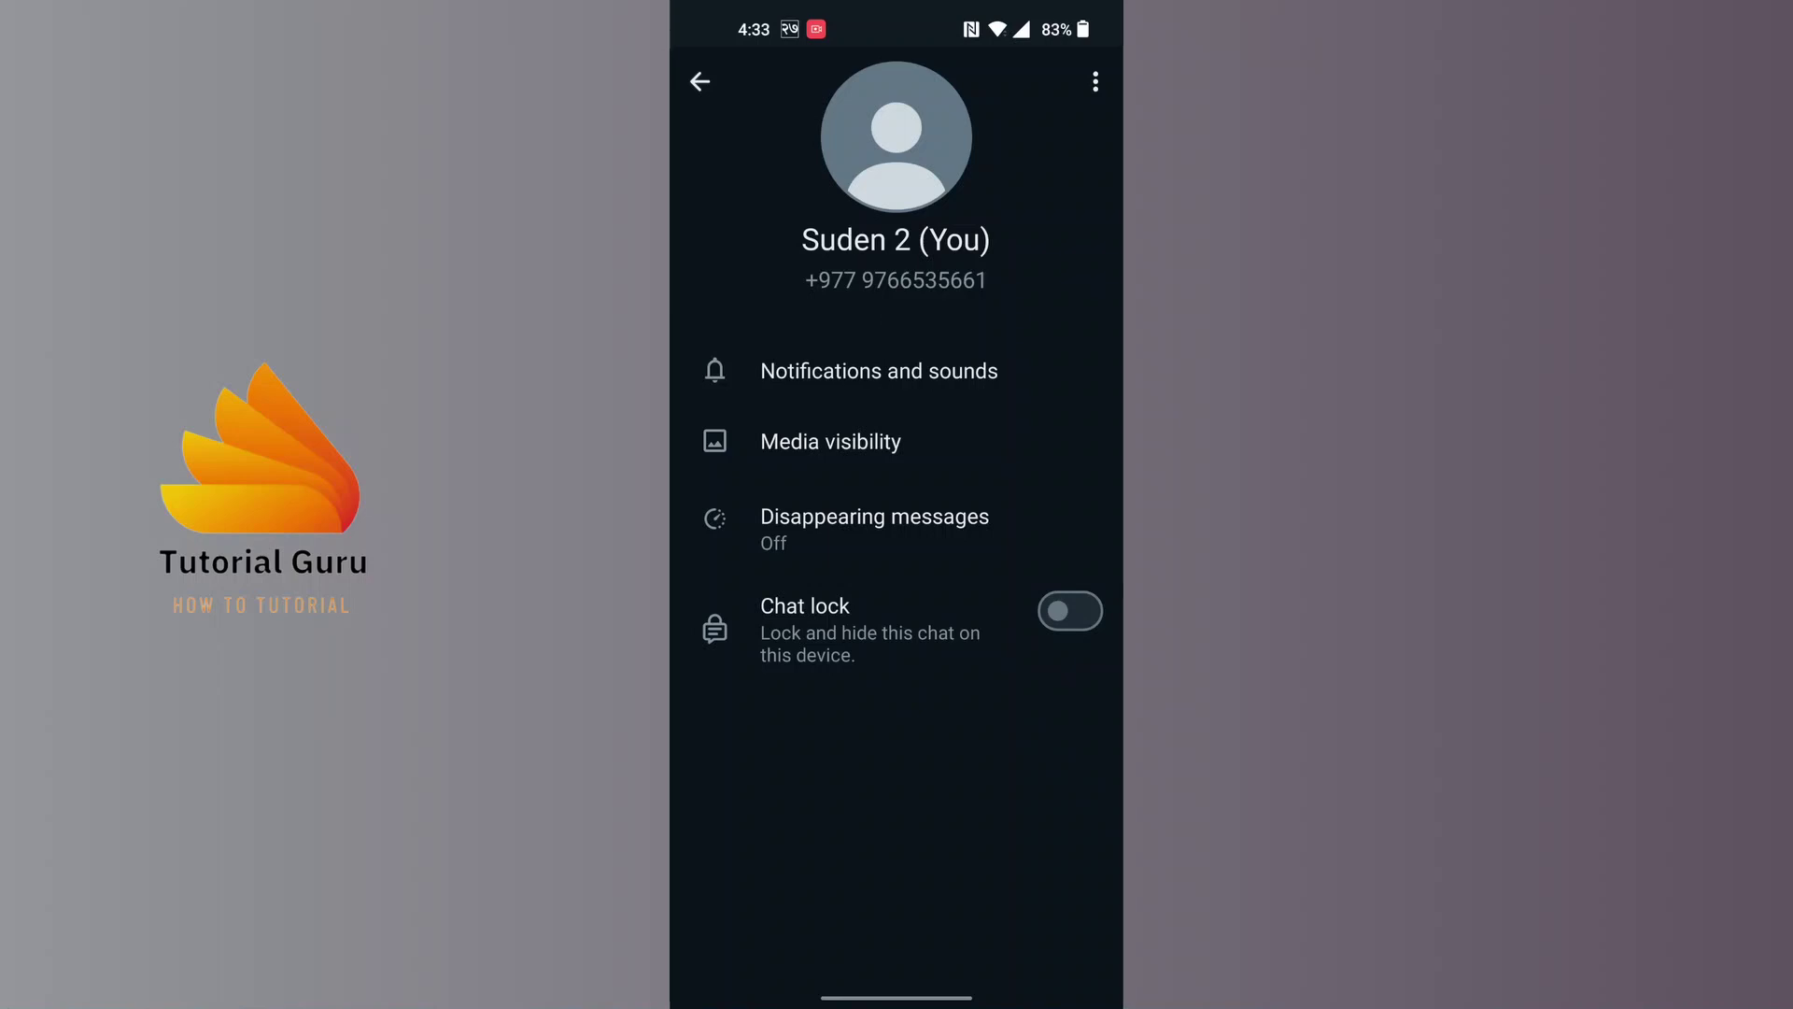
# Set the disappearing messages timer to 24 hours after trying 7 days, 90 days and Off
pyautogui.click(874, 528)
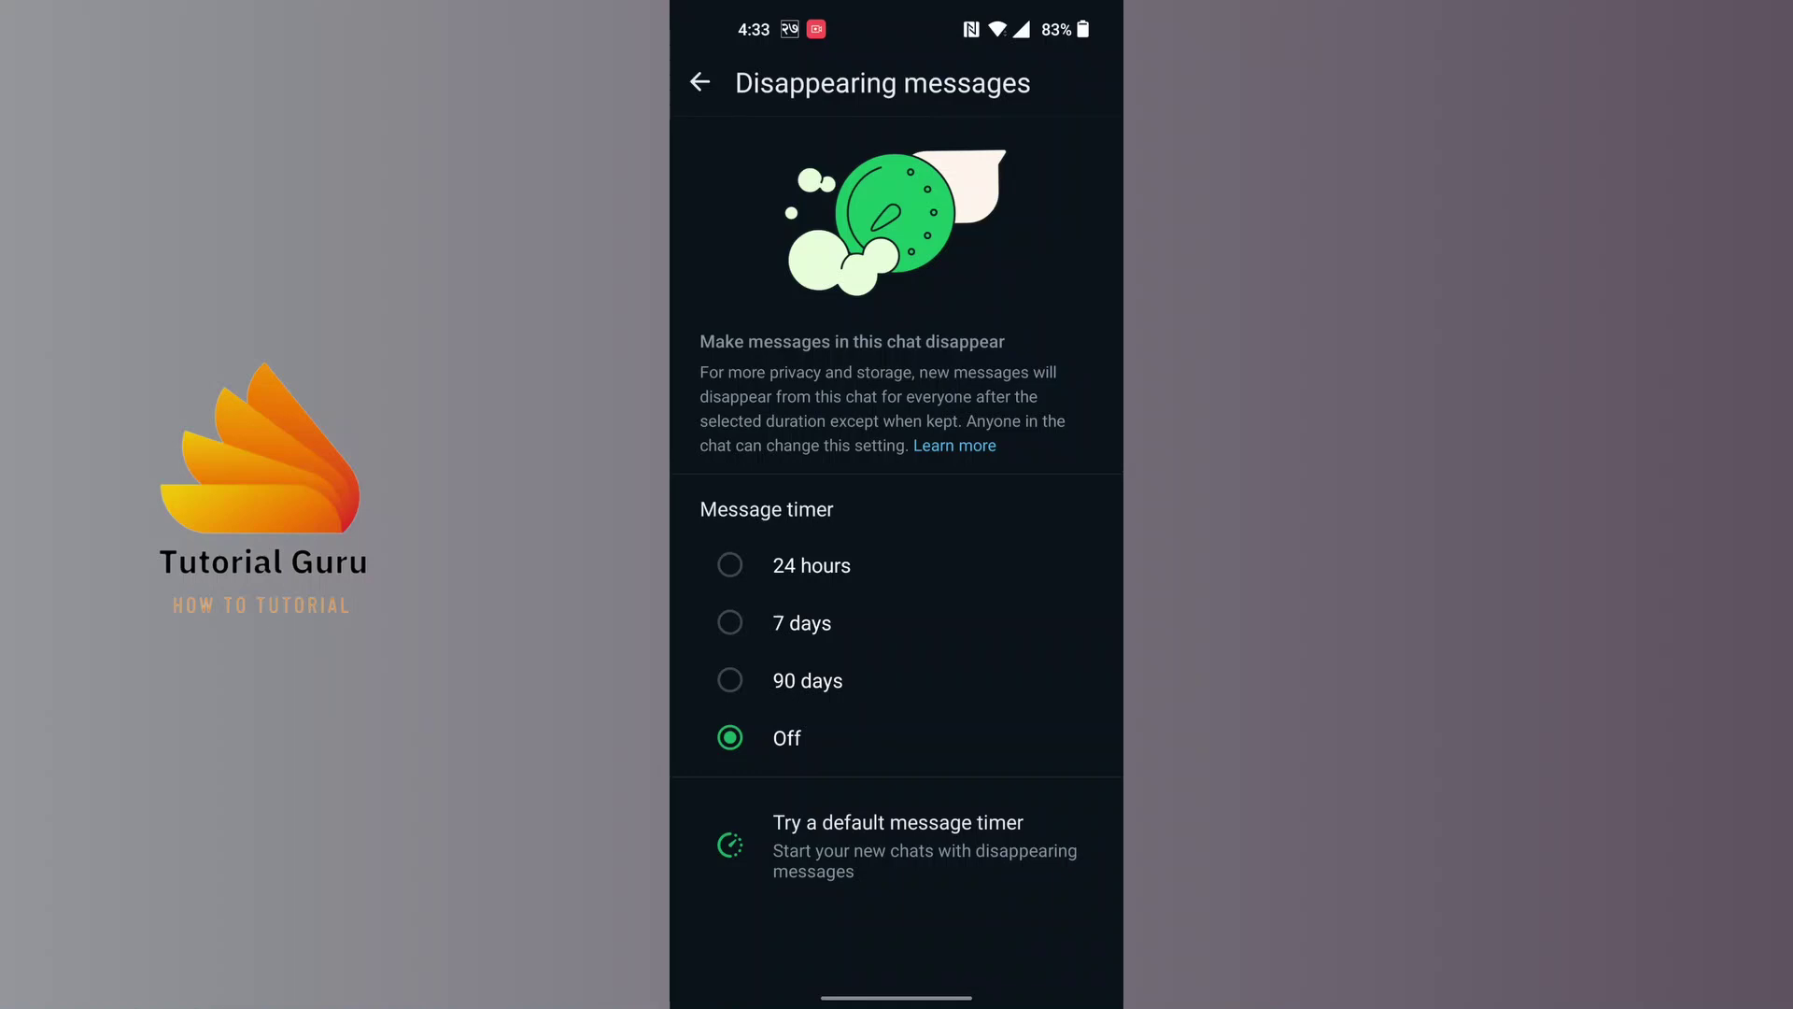
pyautogui.click(731, 565)
pyautogui.click(730, 623)
pyautogui.click(730, 680)
pyautogui.click(730, 738)
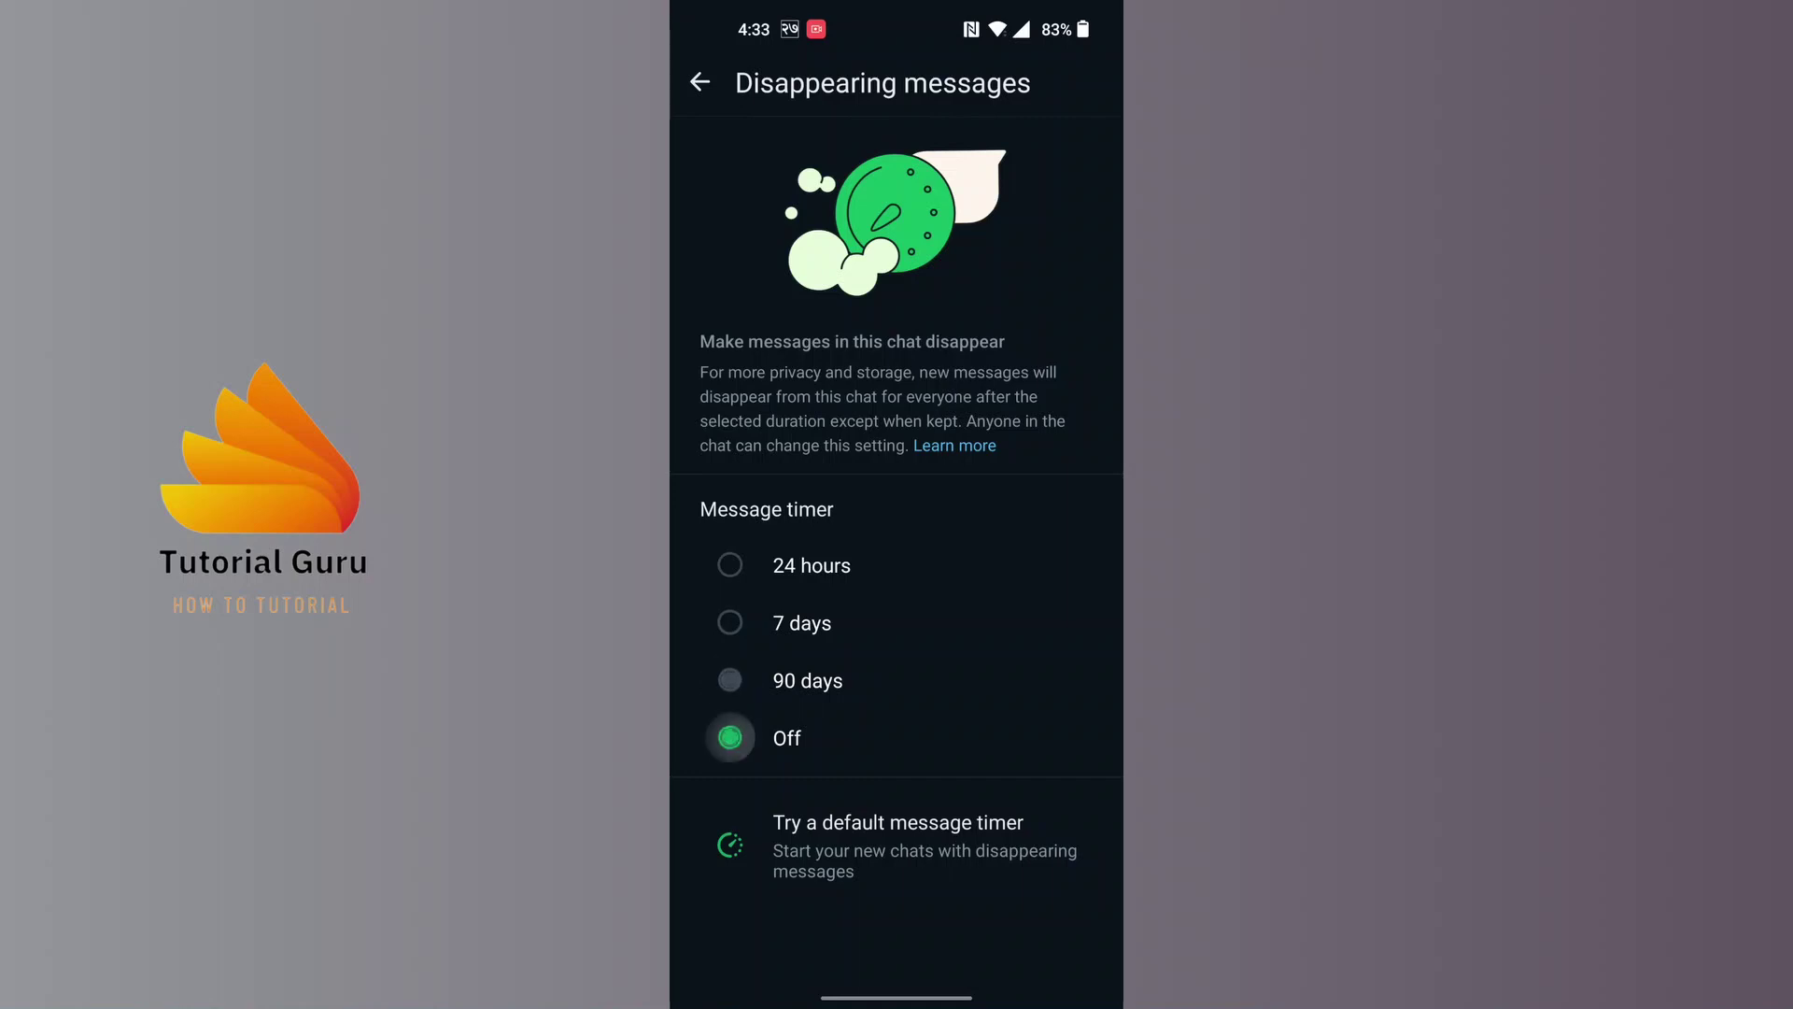
pyautogui.click(730, 564)
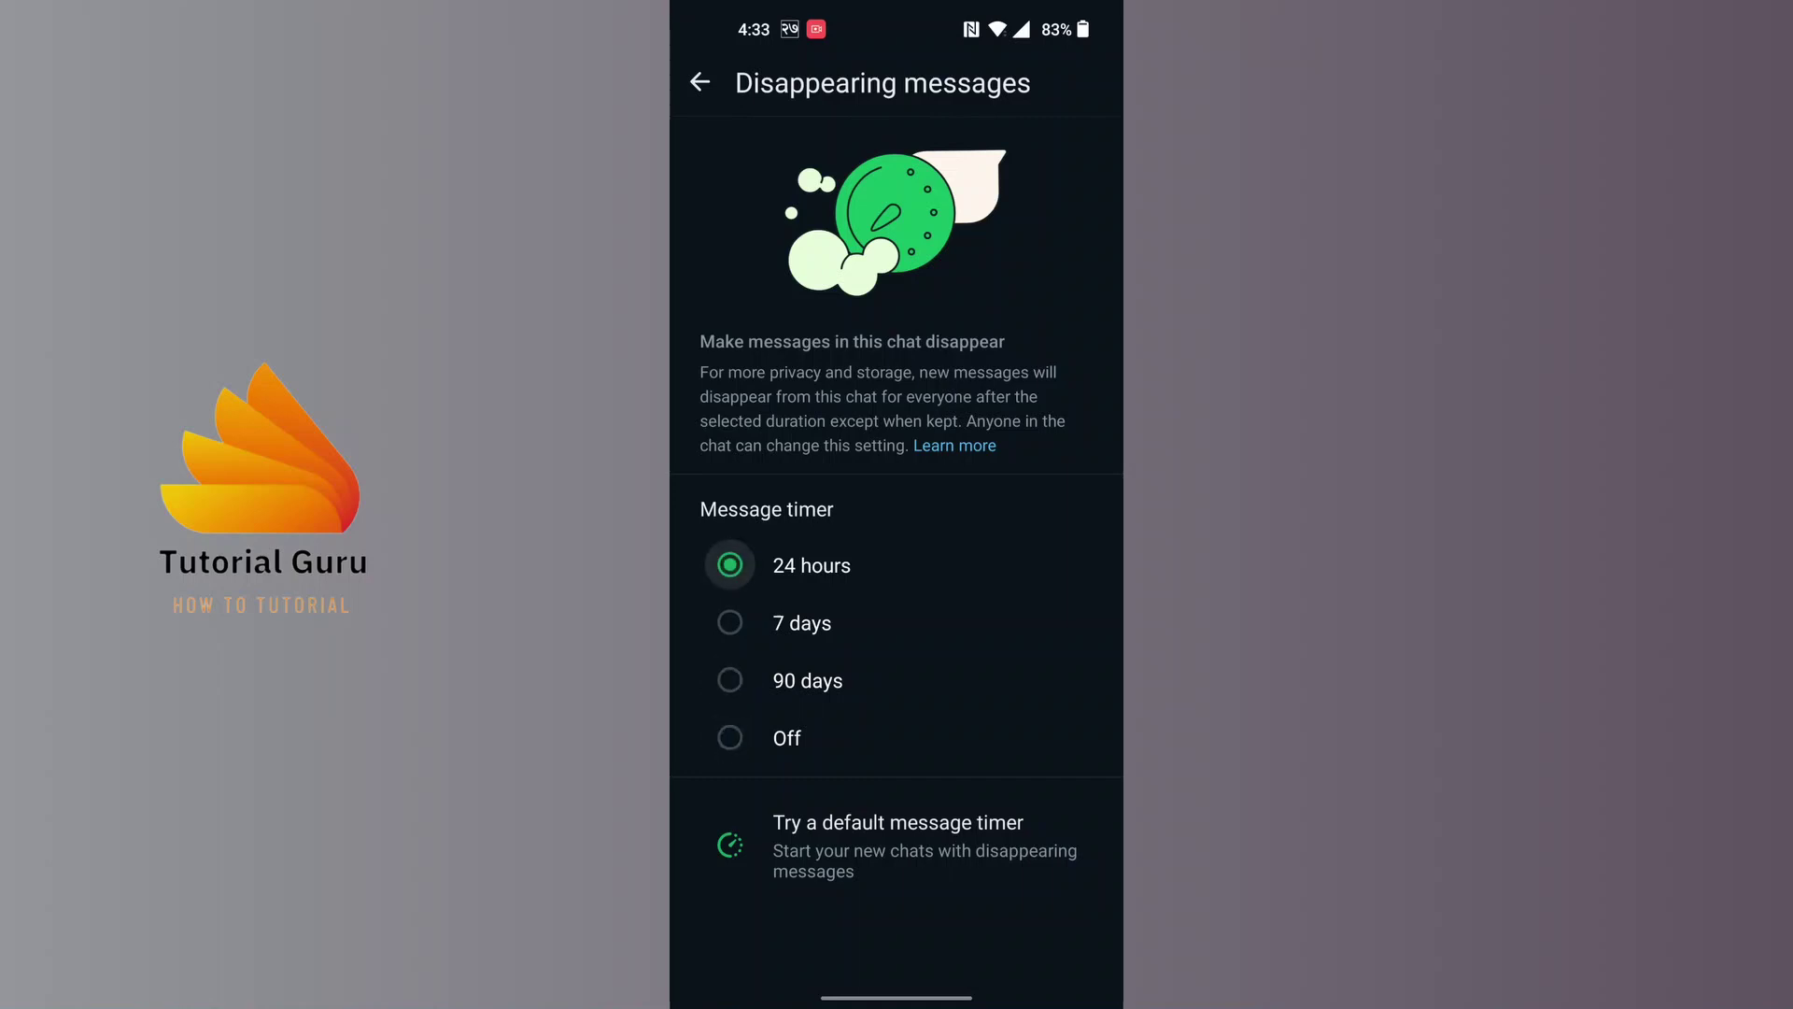
pyautogui.click(897, 845)
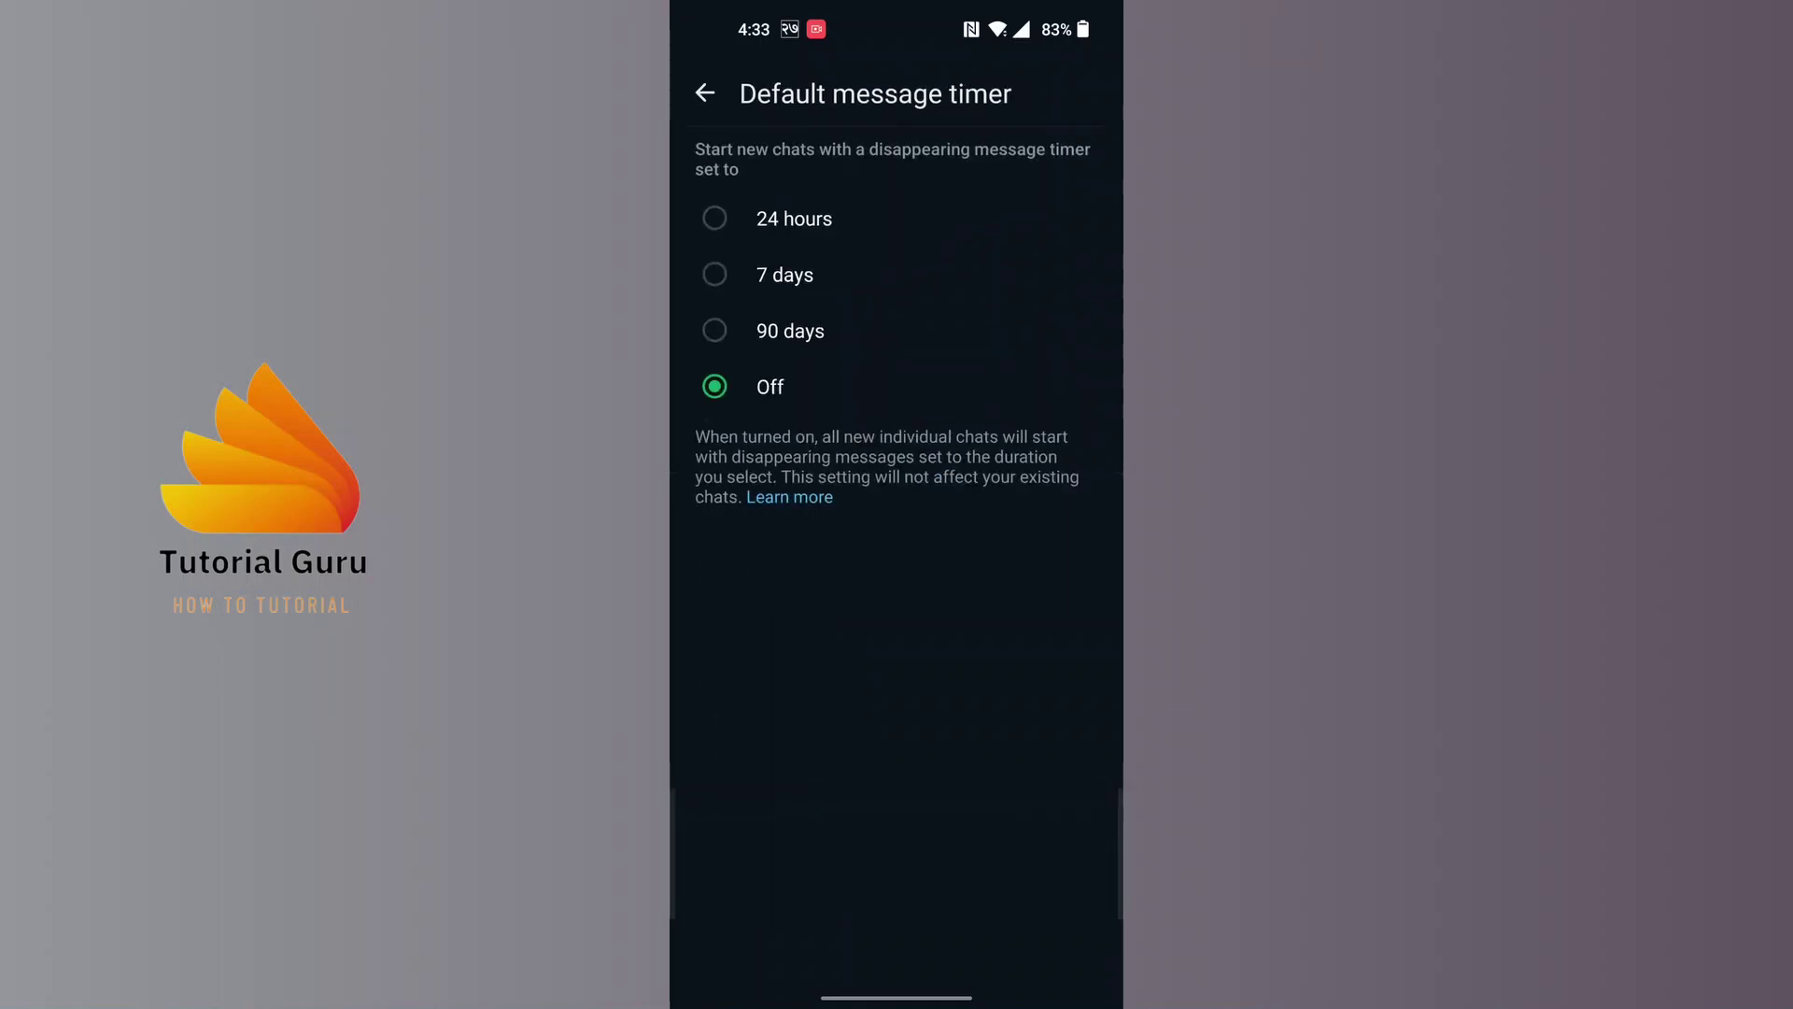
pyautogui.click(700, 82)
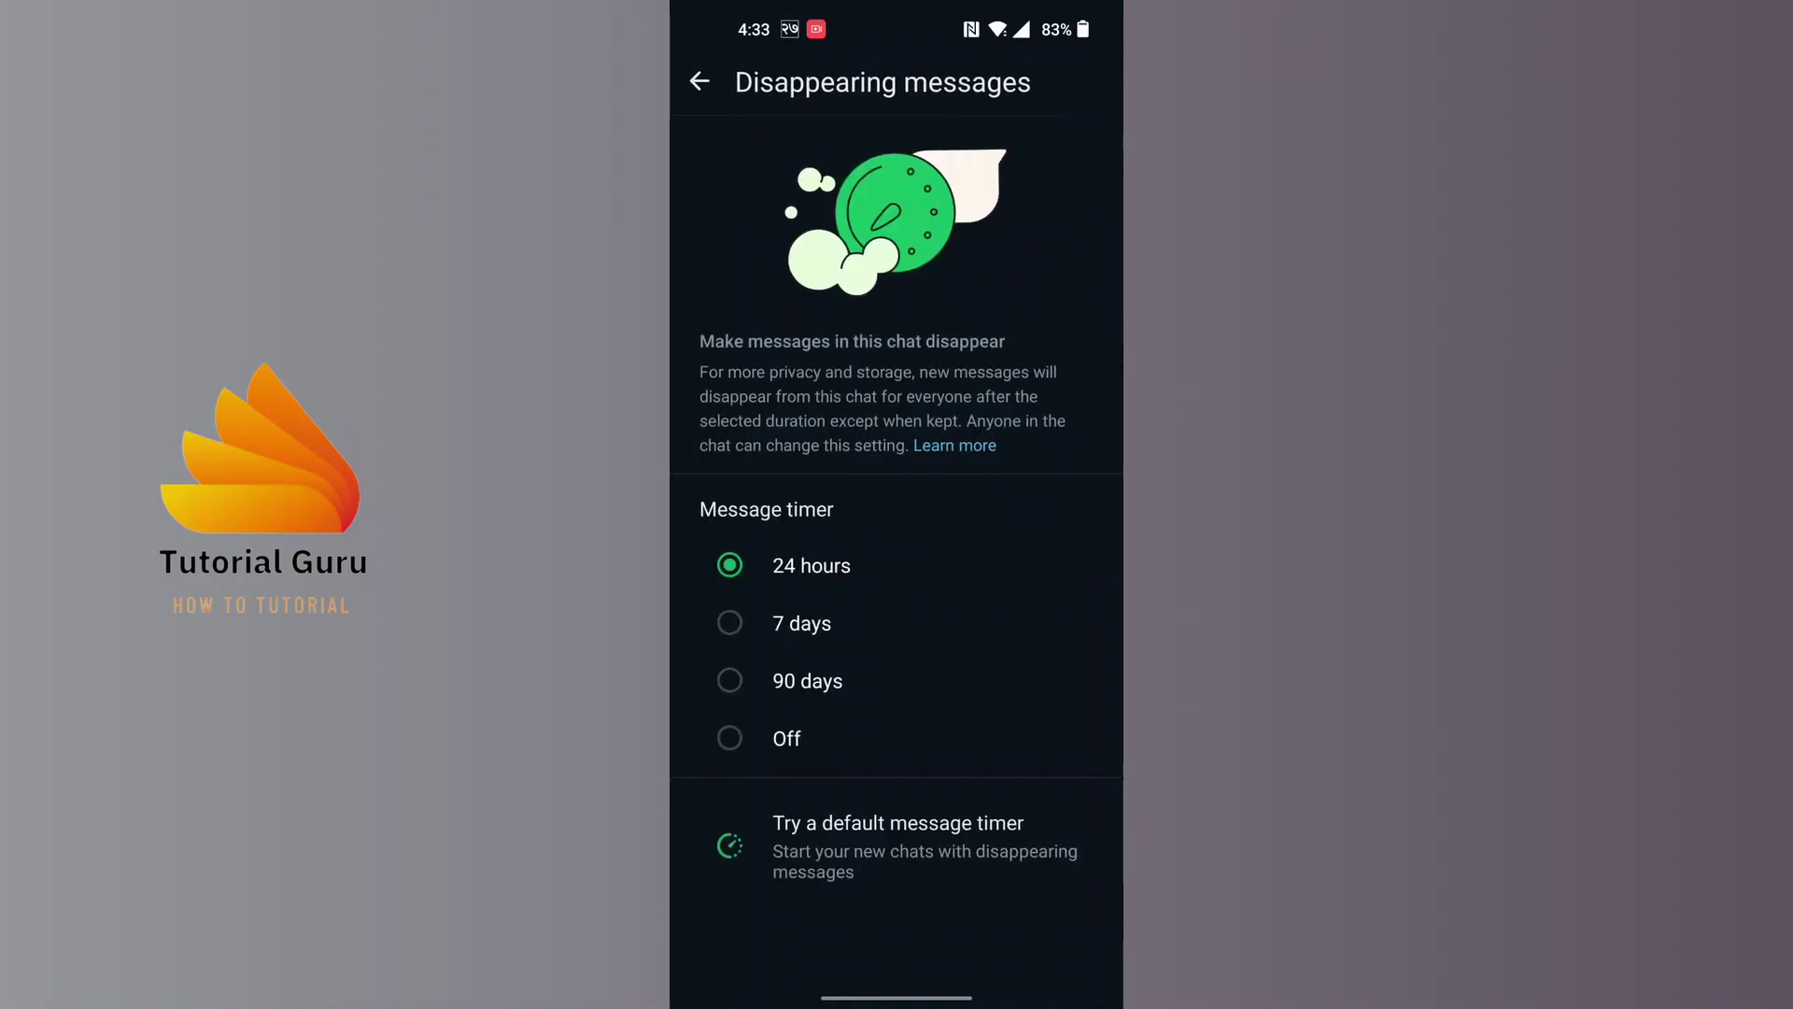
# Go back to the chat, which shows the 24-hour disappearing messages notice
pyautogui.click(698, 82)
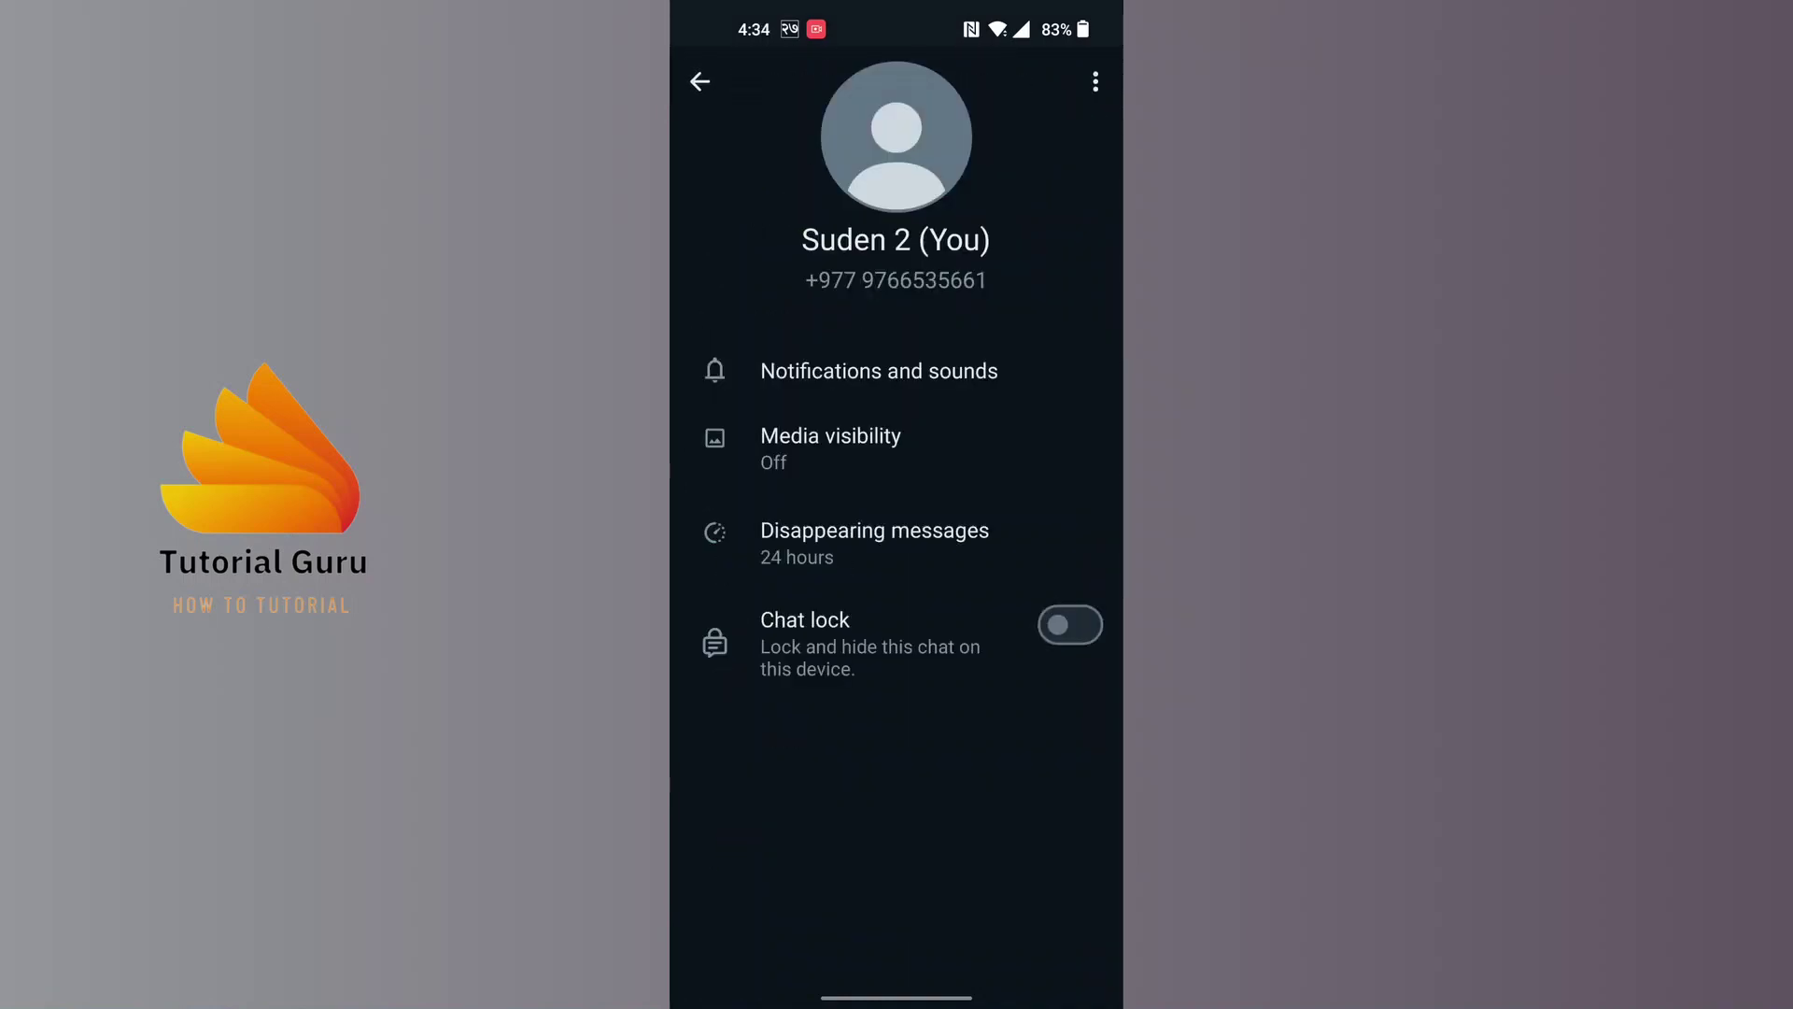
pyautogui.click(699, 81)
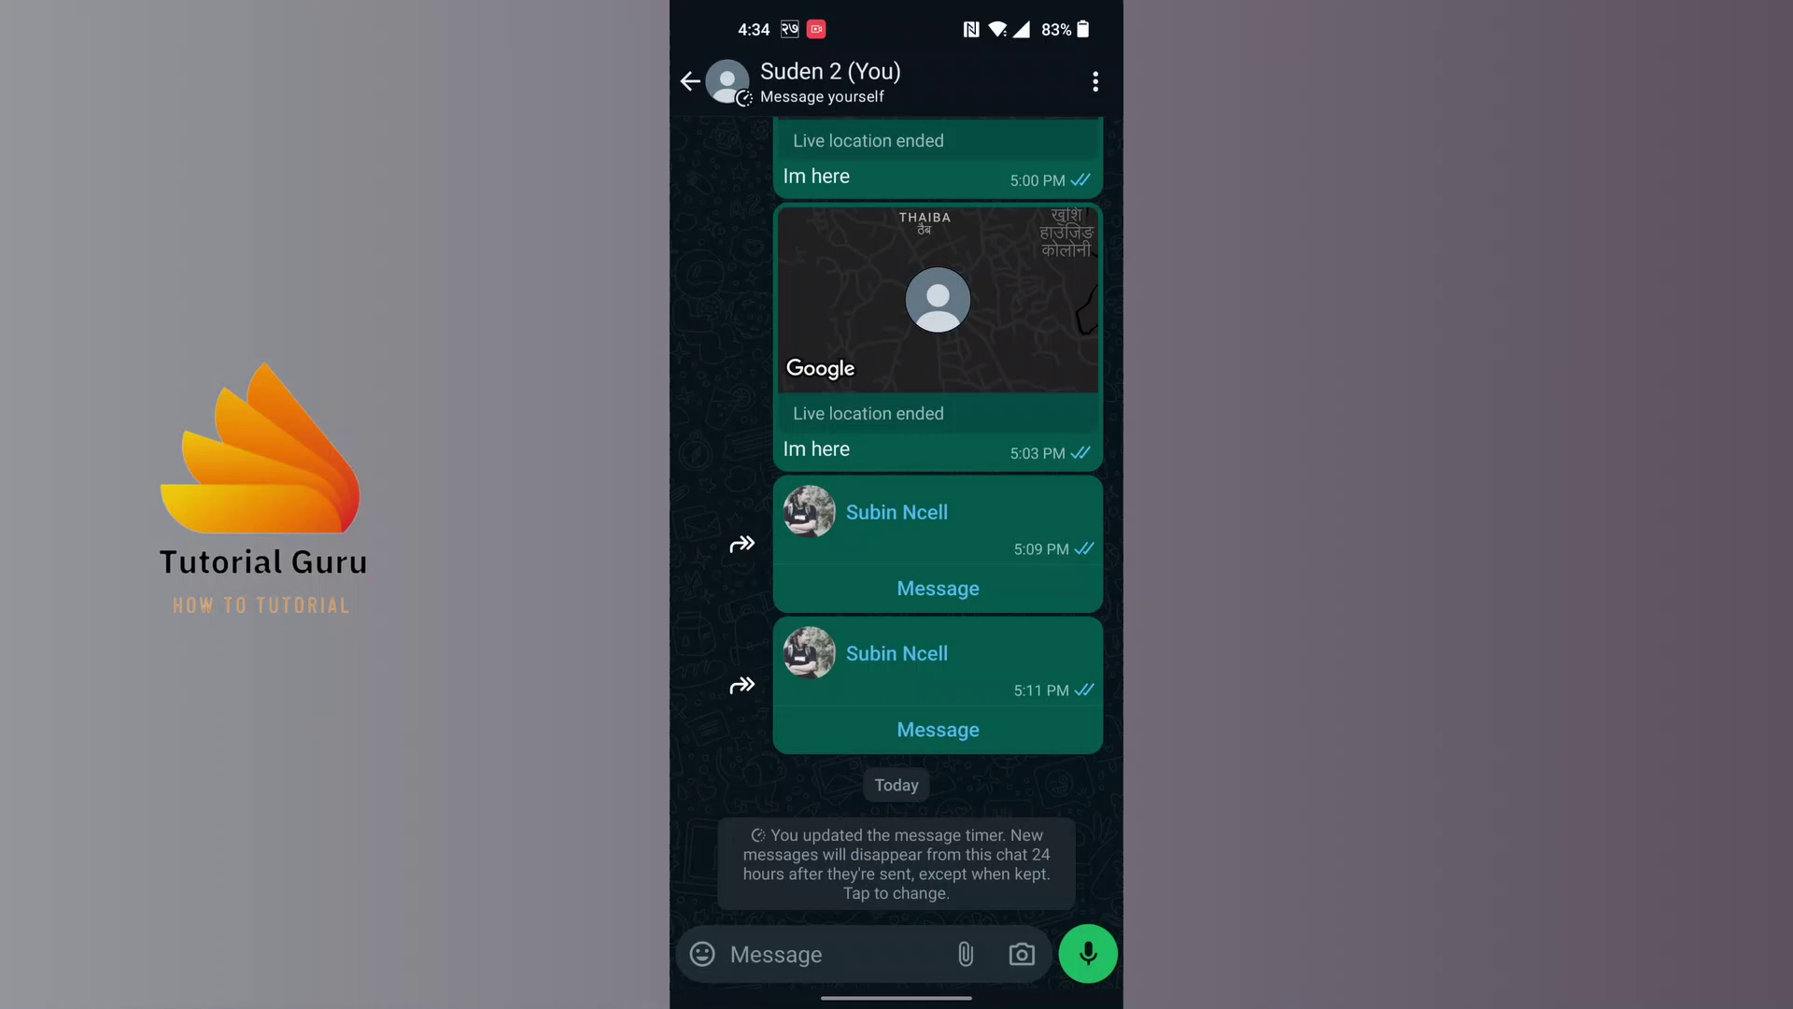